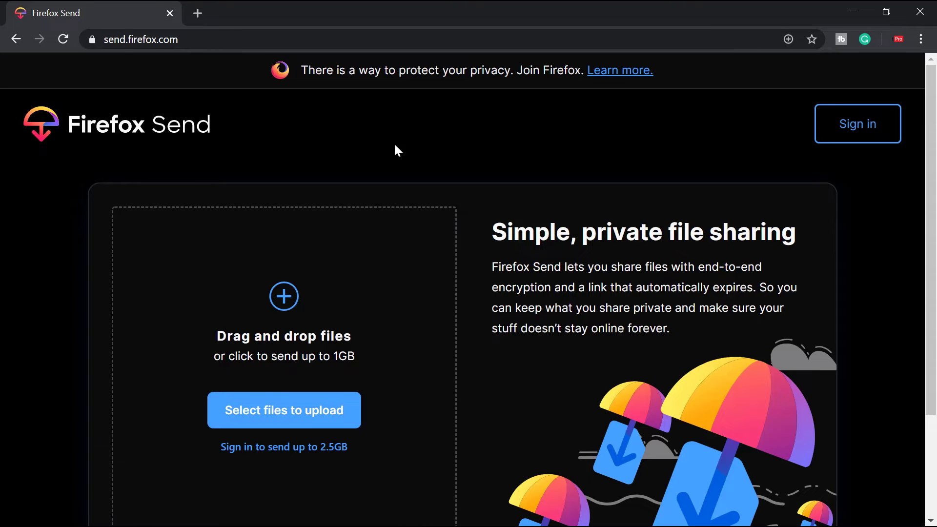
pyautogui.scroll(-3, 396, 146)
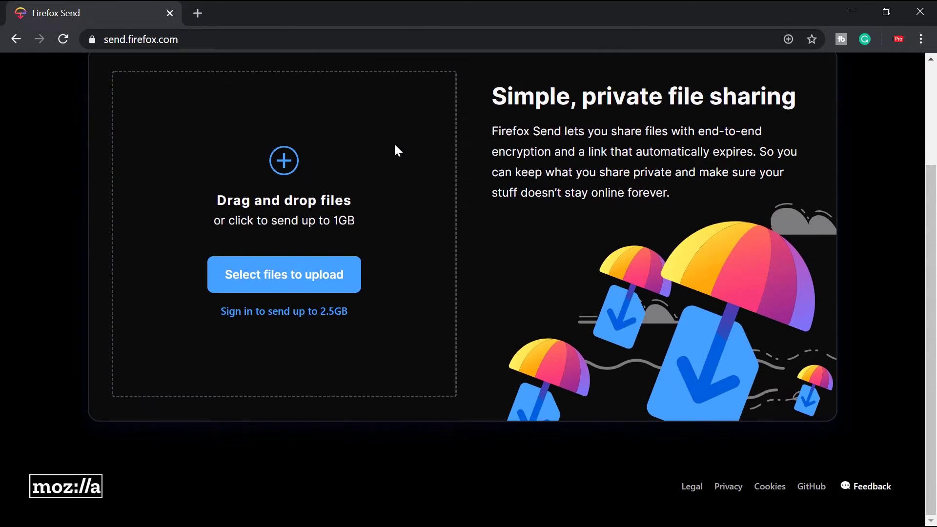
pyautogui.scroll(3, 395, 145)
pyautogui.scroll(1, 396, 146)
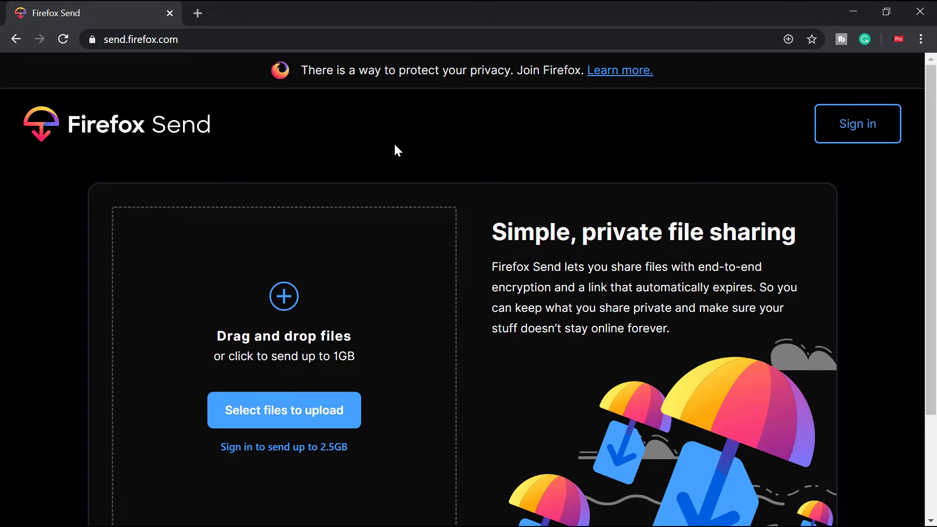
pyautogui.scroll(-3, 396, 147)
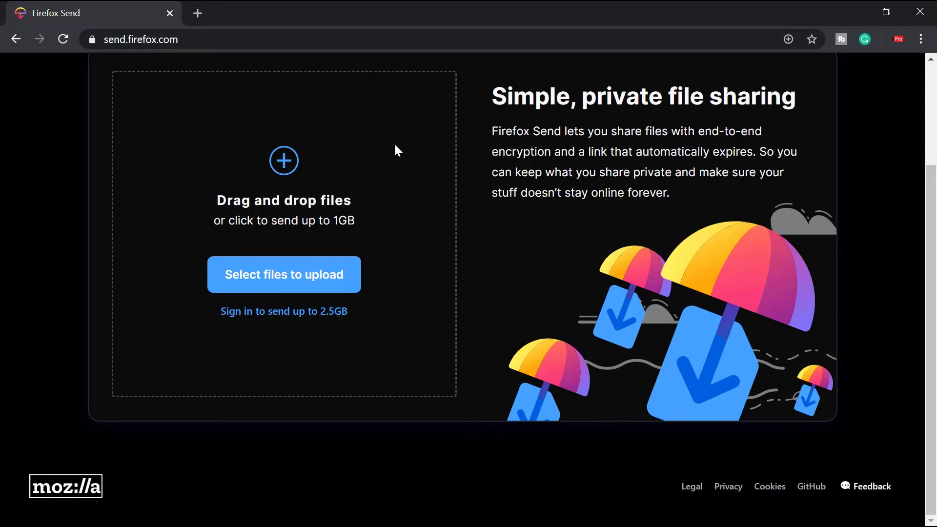
pyautogui.scroll(1, 395, 147)
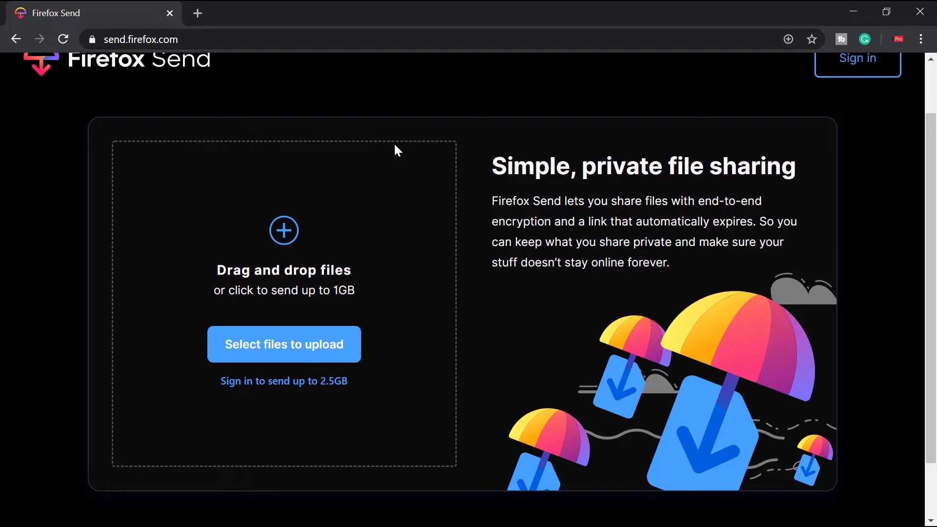
pyautogui.scroll(1, 394, 143)
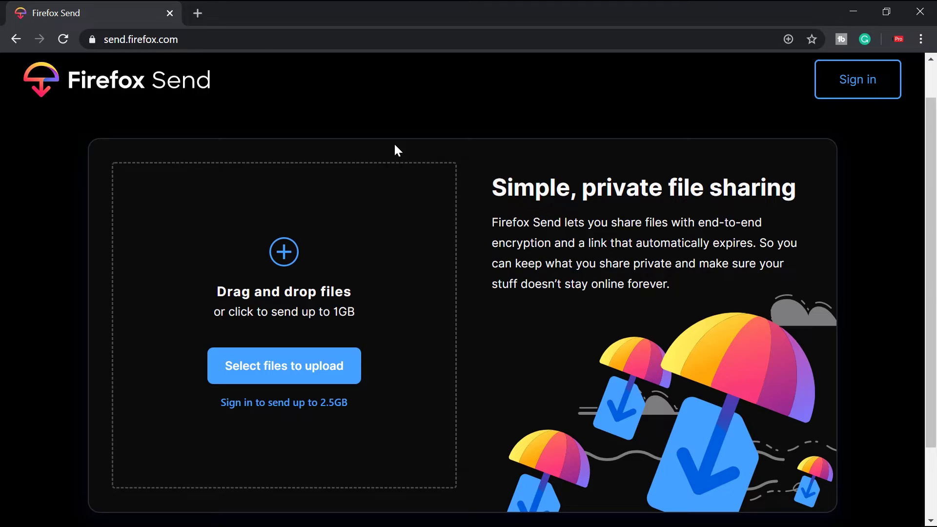
# - Choose ant.jpg (102.7KB) in the file picker to queue it for upload
pyautogui.press('Tab')
pyautogui.press('Return')
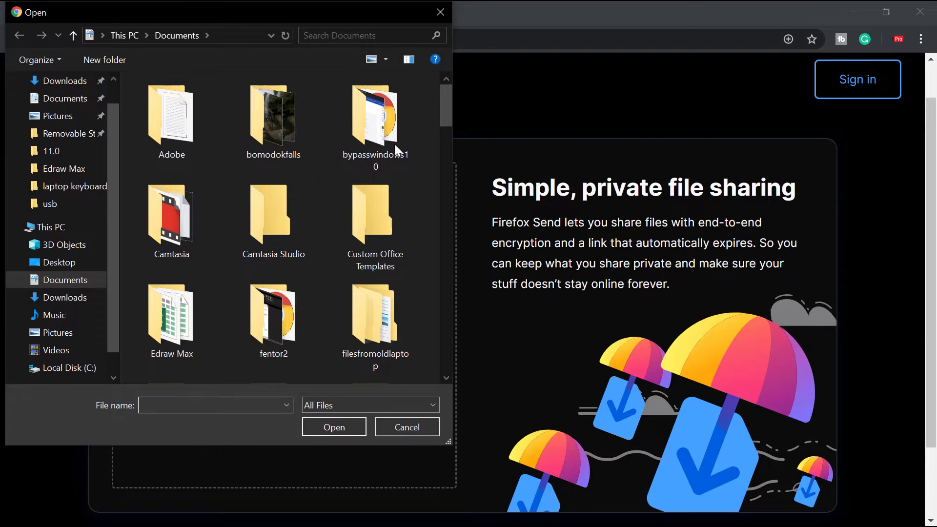
pyautogui.write('ssss')
pyautogui.scroll(-5, 394, 144)
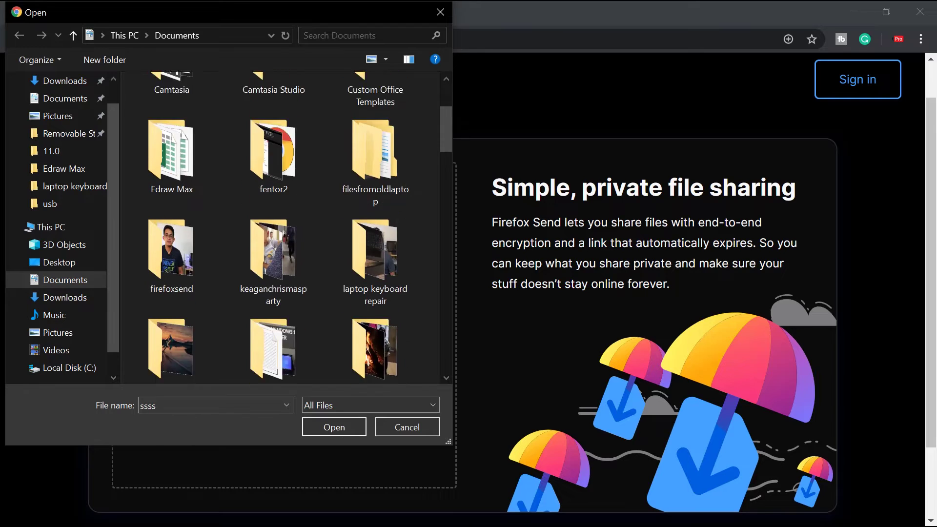
pyautogui.scroll(-15, 282, 227)
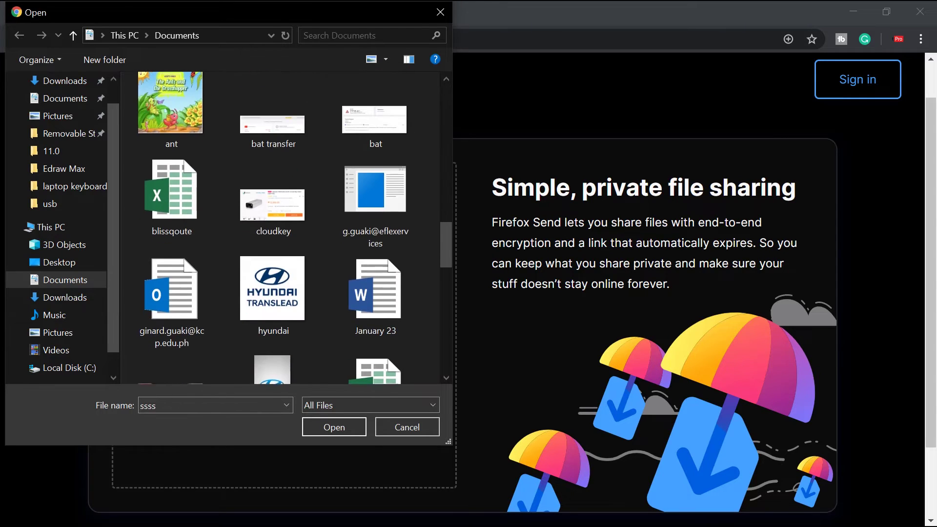
pyautogui.scroll(2, 171, 180)
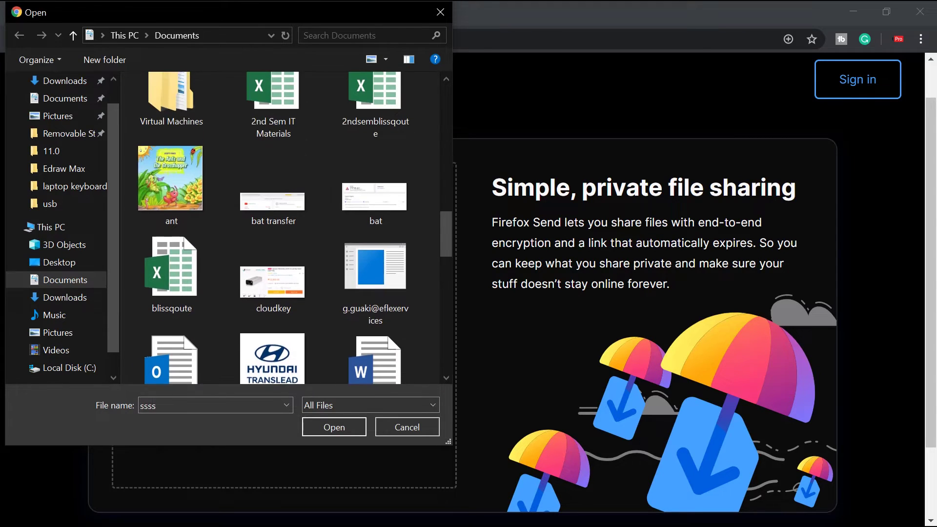
pyautogui.click(171, 181)
pyautogui.press('Return')
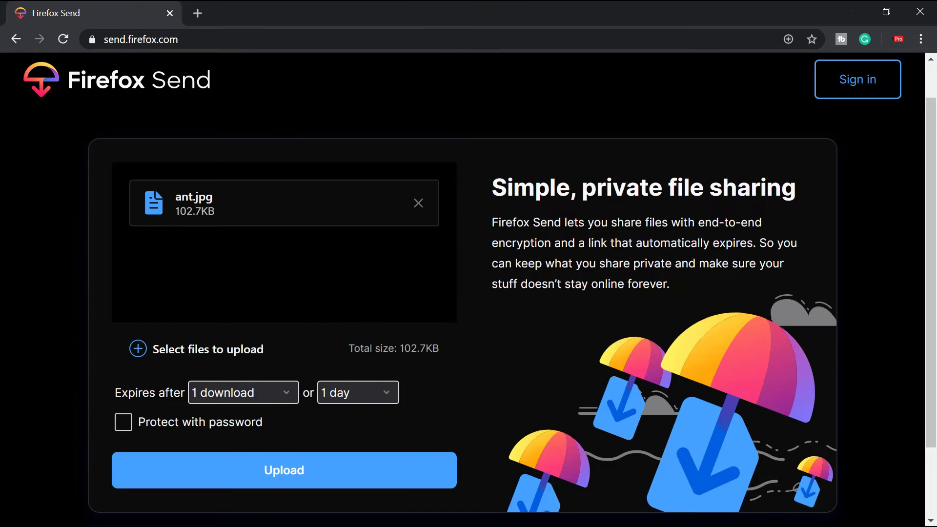
pyautogui.scroll(-2, 447, 195)
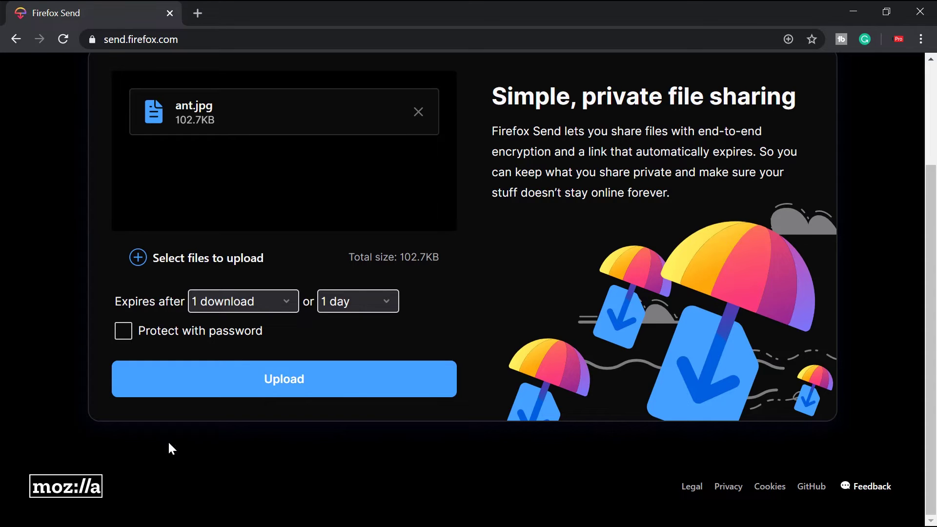
# - Review the download-count and time expiry choices, keeping 1 download and 1 day
pyautogui.click(259, 302)
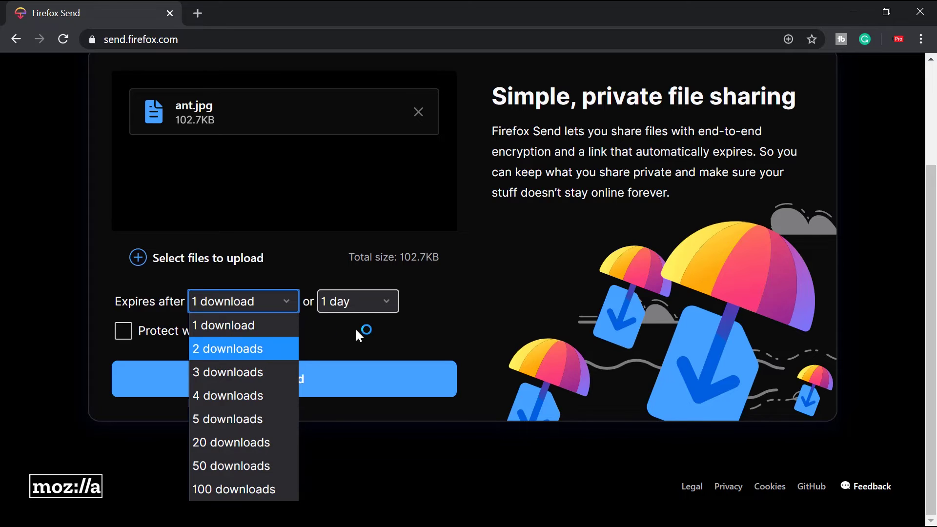
pyautogui.click(360, 309)
pyautogui.click(347, 304)
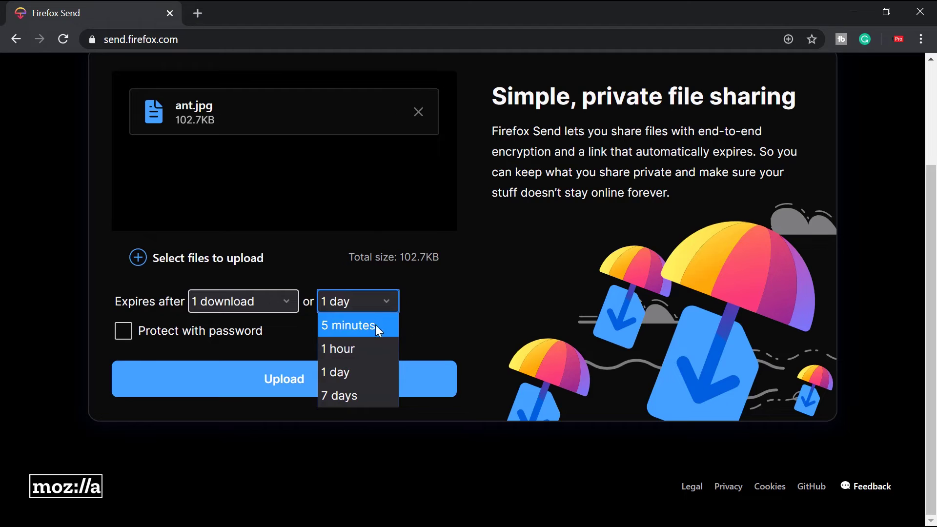
pyautogui.click(429, 328)
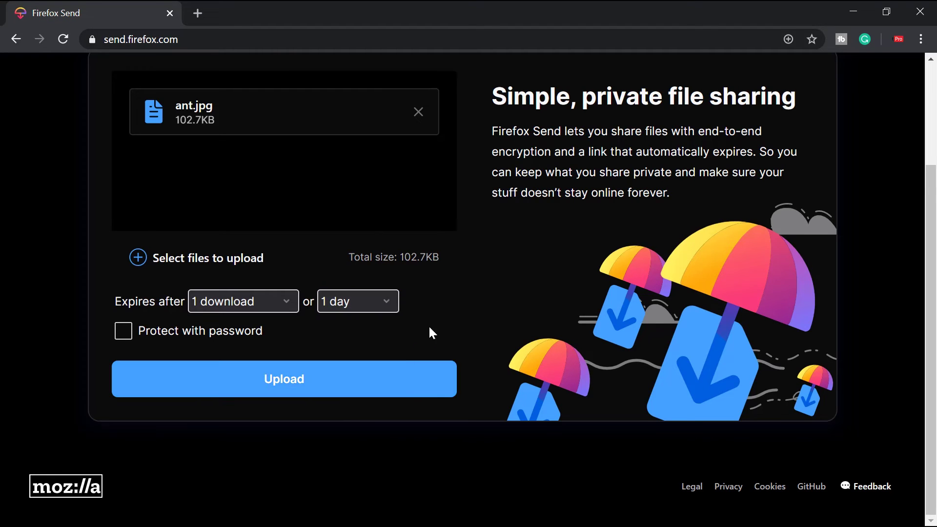
# - Try expiry of 2 downloads and 7 days, then dismiss the sign-in prompt
pyautogui.click(272, 303)
pyautogui.click(248, 348)
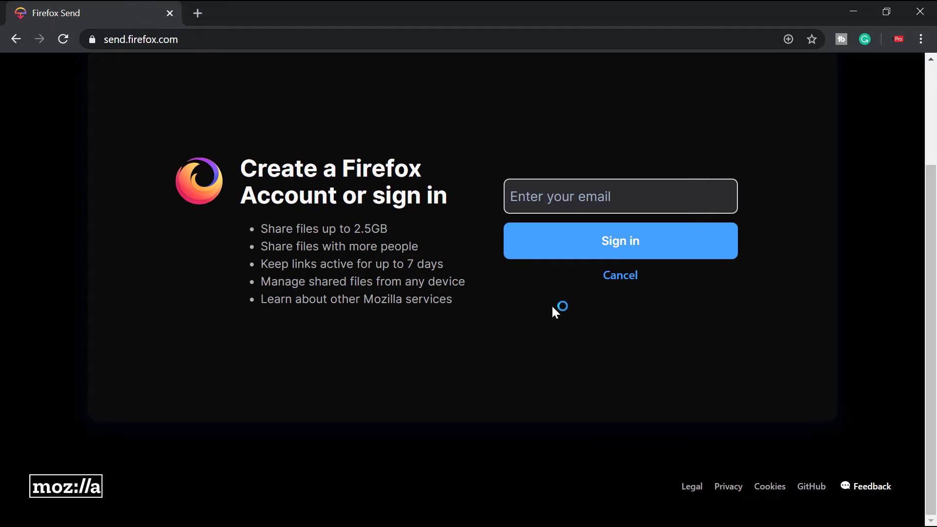
pyautogui.press('Escape')
pyautogui.click(386, 338)
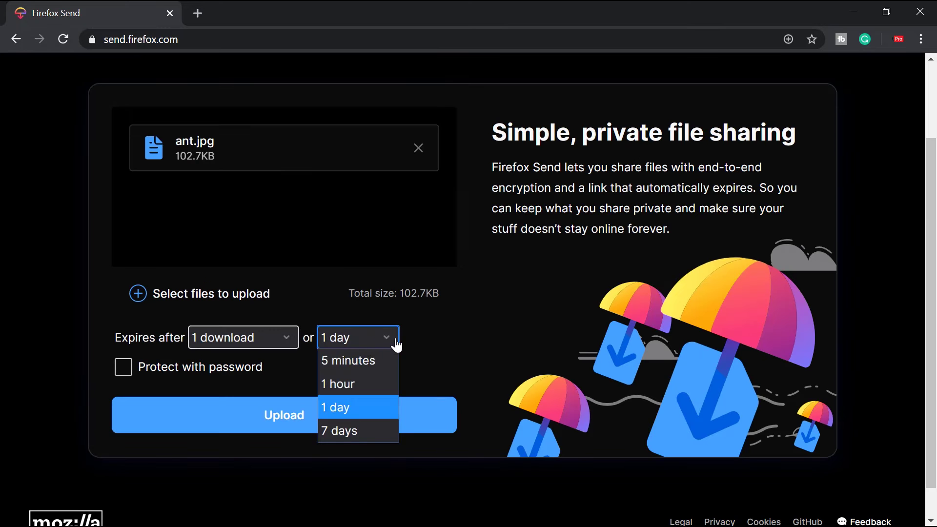
pyautogui.click(349, 430)
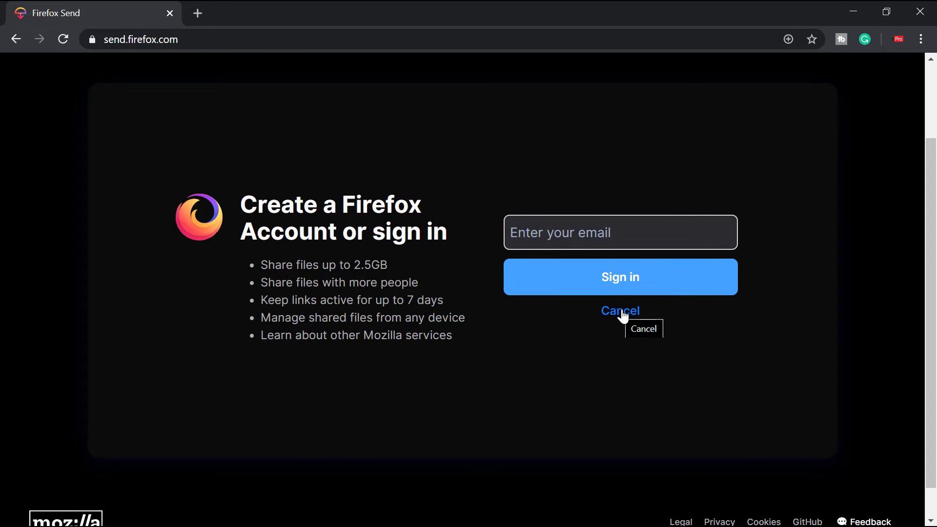
pyautogui.click(619, 313)
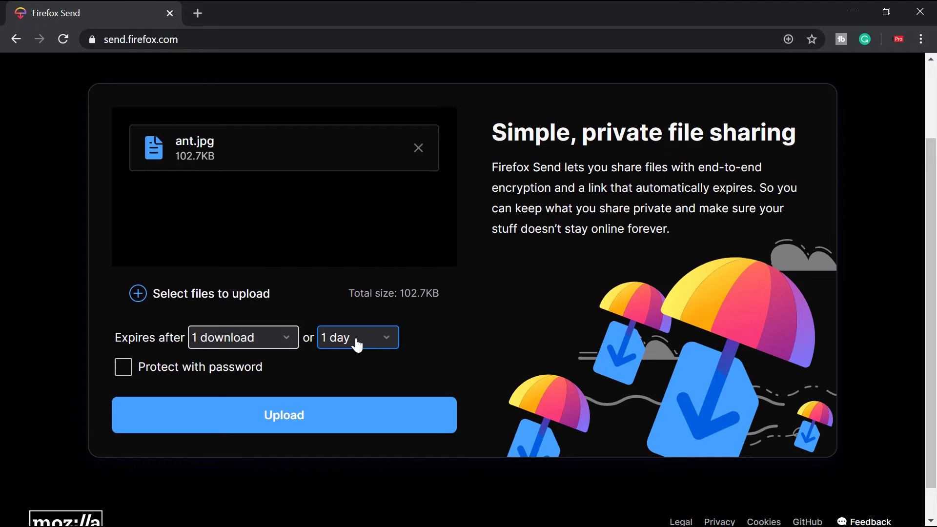
# - Turn on password protection, enter a password, and upload ant.jpg
pyautogui.click(131, 367)
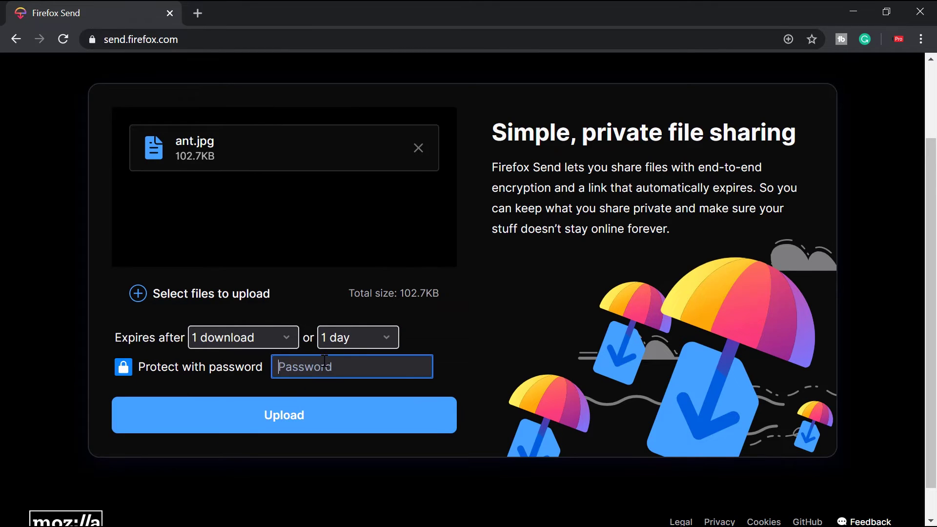
pyautogui.write('1234')
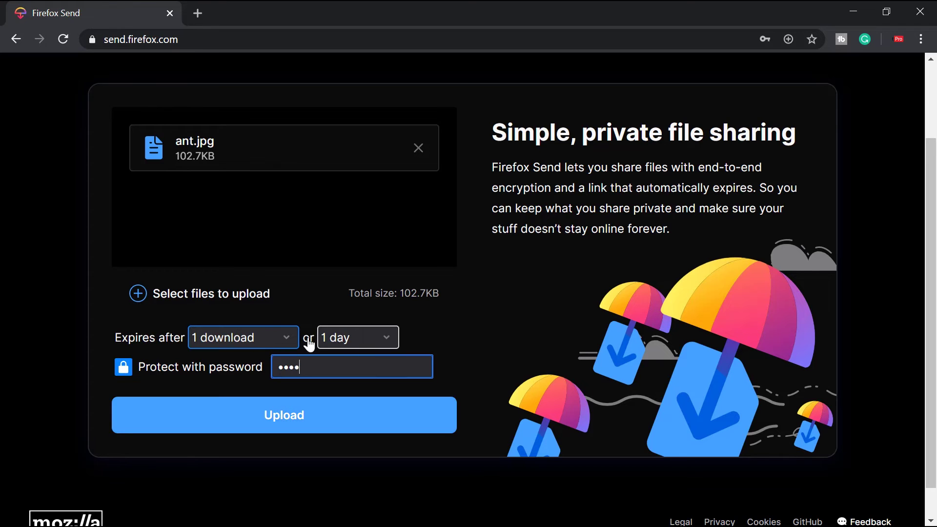
pyautogui.click(288, 419)
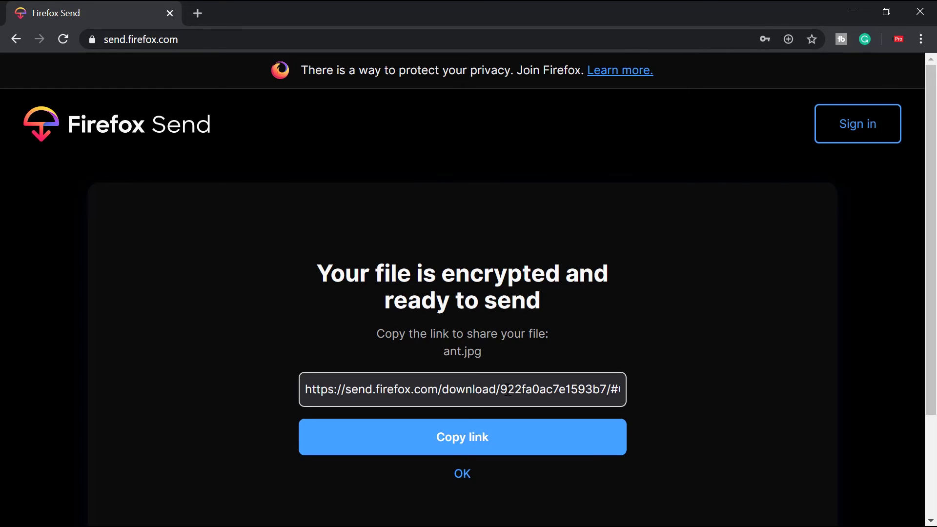
# - Copy the ant.jpg share link and load it in Brave's address bar
pyautogui.click(440, 437)
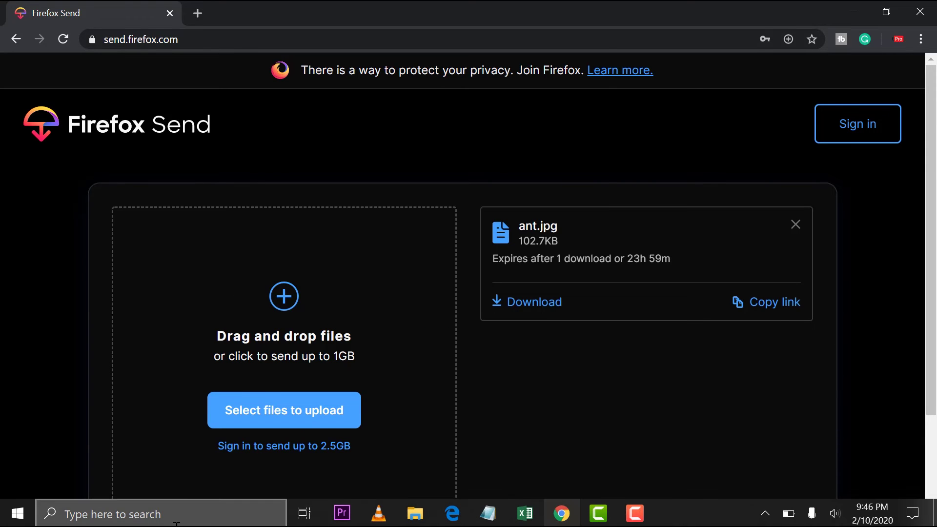
pyautogui.click(195, 515)
pyautogui.write('bra')
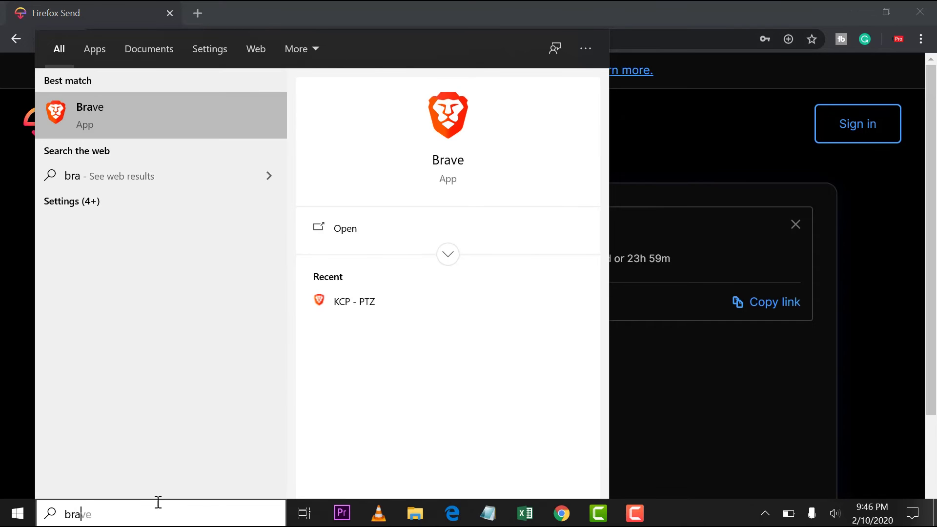
pyautogui.click(175, 114)
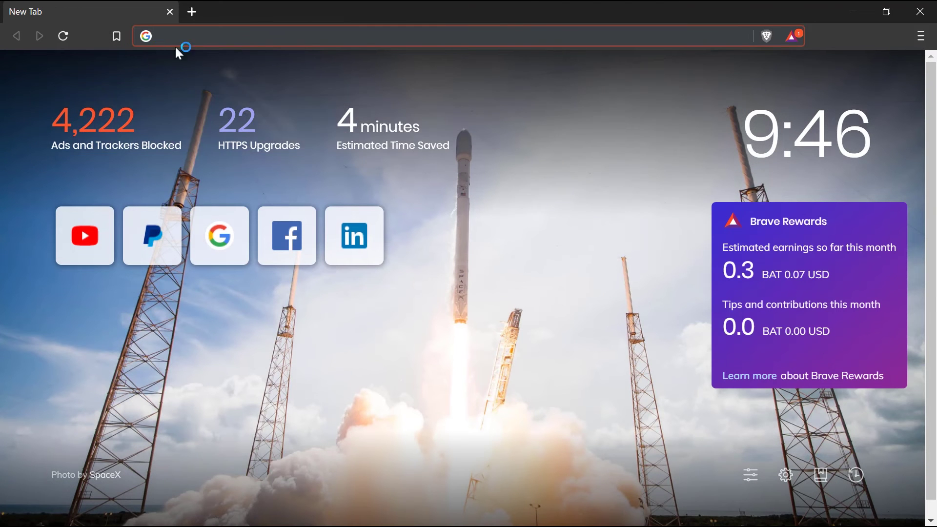
pyautogui.rightClick(203, 38)
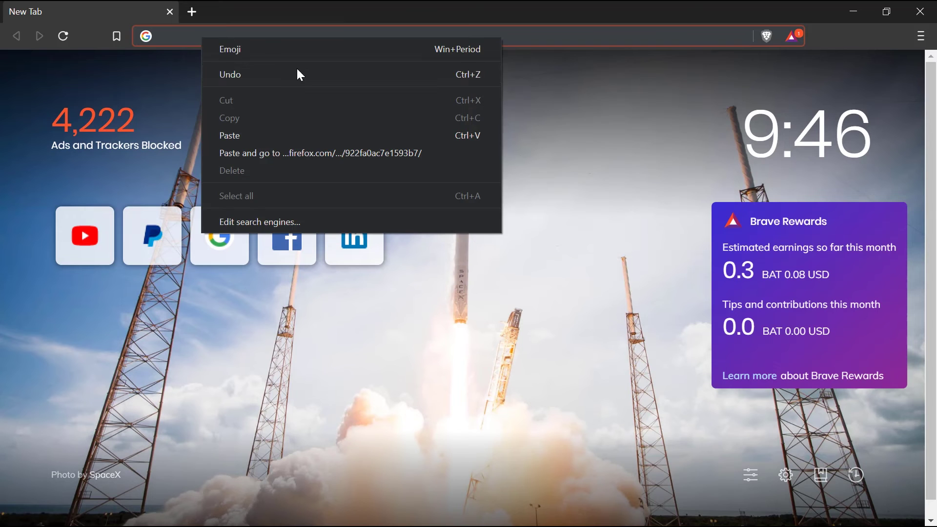
pyautogui.click(248, 131)
pyautogui.press('Return')
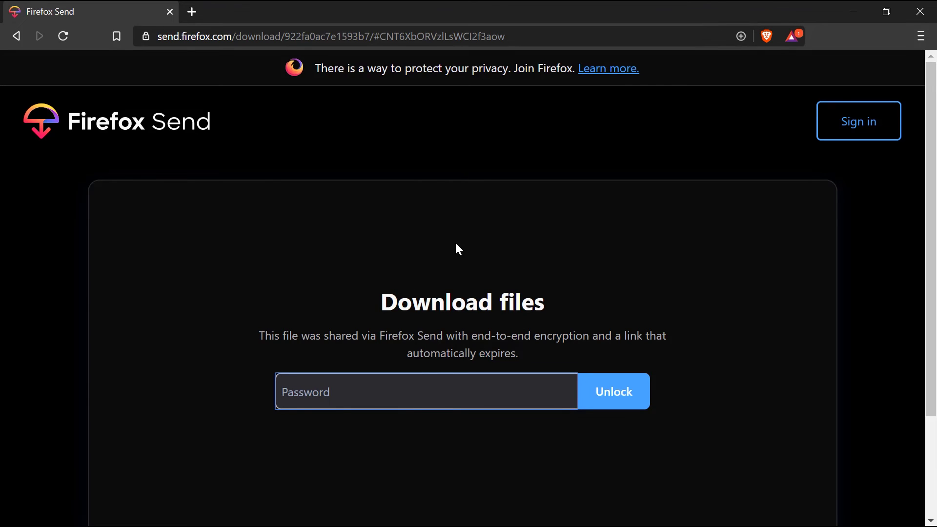
# - Enter the file's password to unlock the shared ant.jpg
pyautogui.scroll(-2, 389, 305)
pyautogui.write('****')
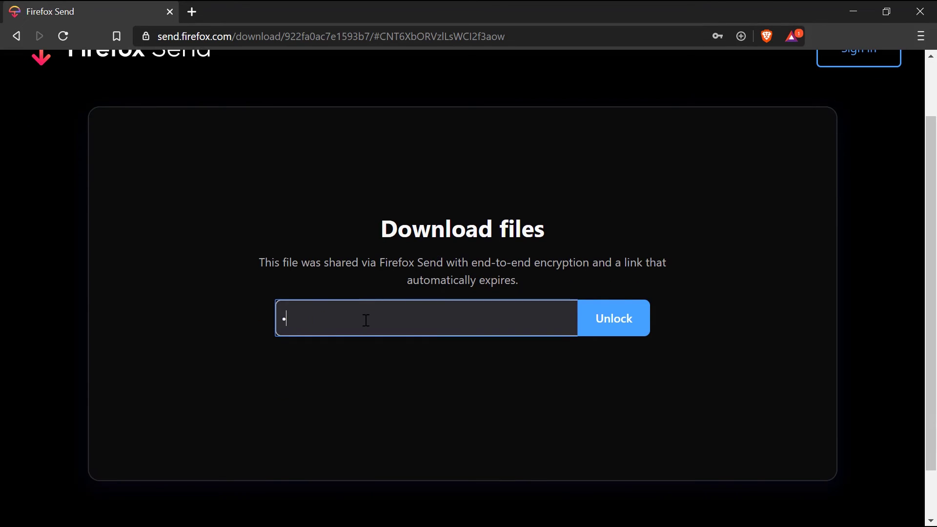
pyautogui.click(627, 324)
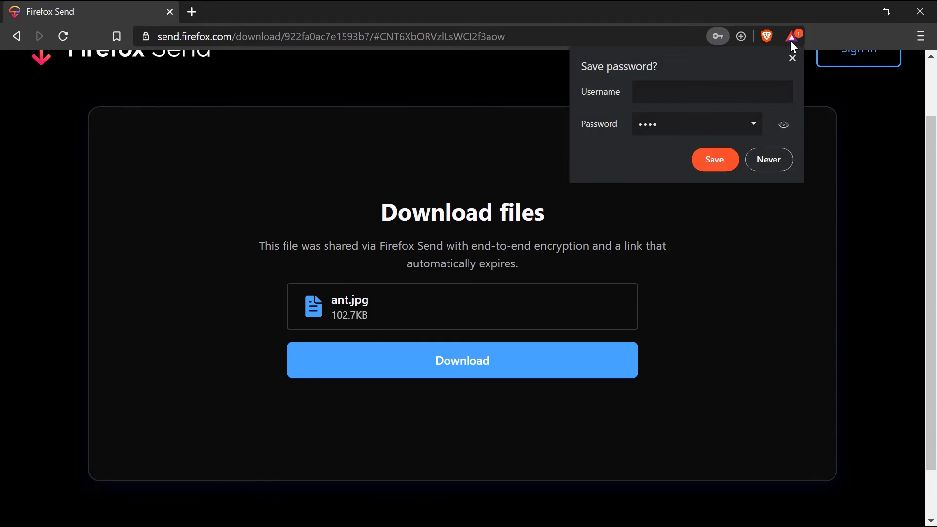
# - Download the image as ant (1).jpg in Documents and open it
pyautogui.click(792, 58)
pyautogui.click(465, 363)
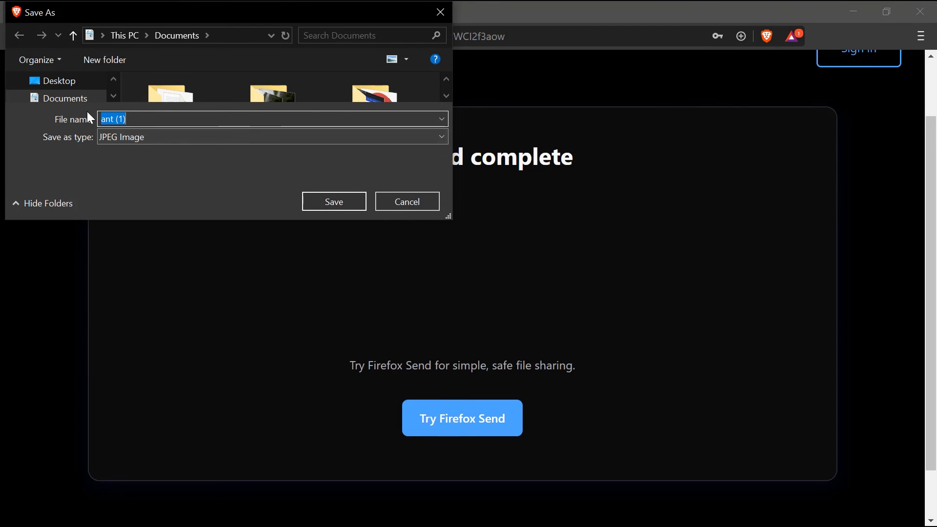
pyautogui.click(346, 197)
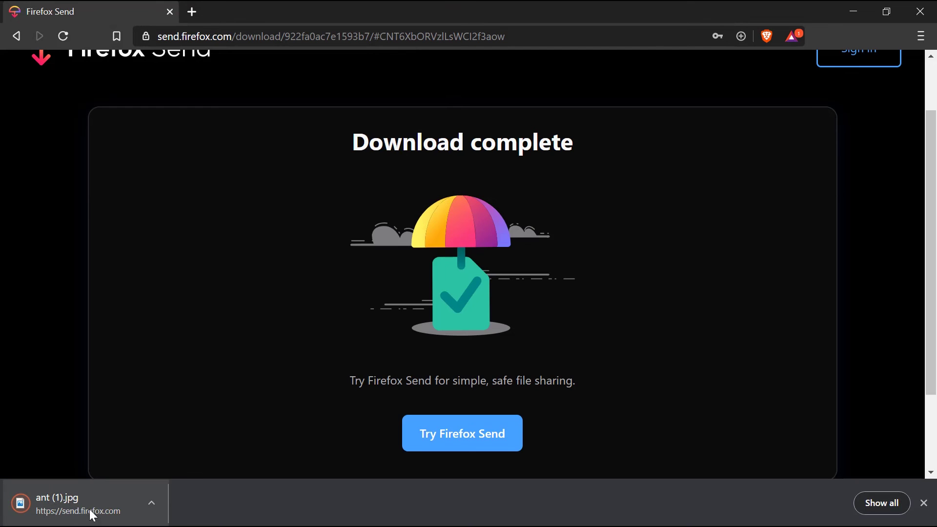
pyautogui.click(89, 511)
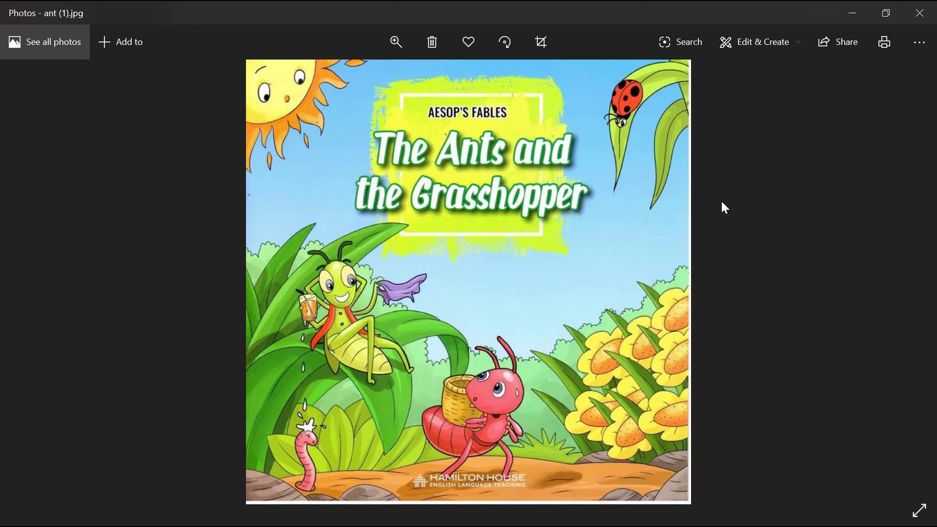
# - Close Photos and reload the copied share link in a new Brave tab
pyautogui.click(933, 10)
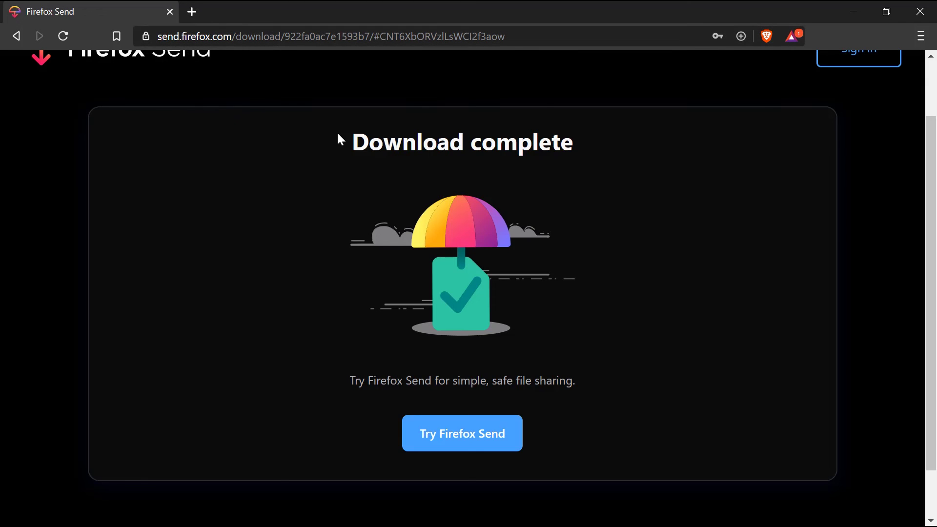
pyautogui.click(192, 12)
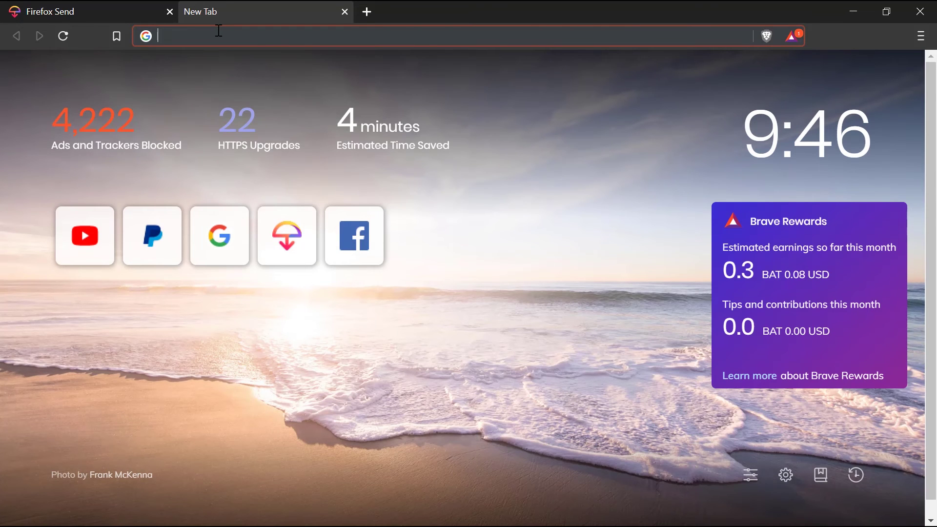
pyautogui.hotkey('ctrl', 'v')
pyautogui.press('Return')
# - Trim the address to send.firefox.com to reach the Firefox Send home page
pyautogui.moveTo(547, 36); pyautogui.dragTo(276, 36)
pyautogui.press('BackSpace')
pyautogui.press('Return')
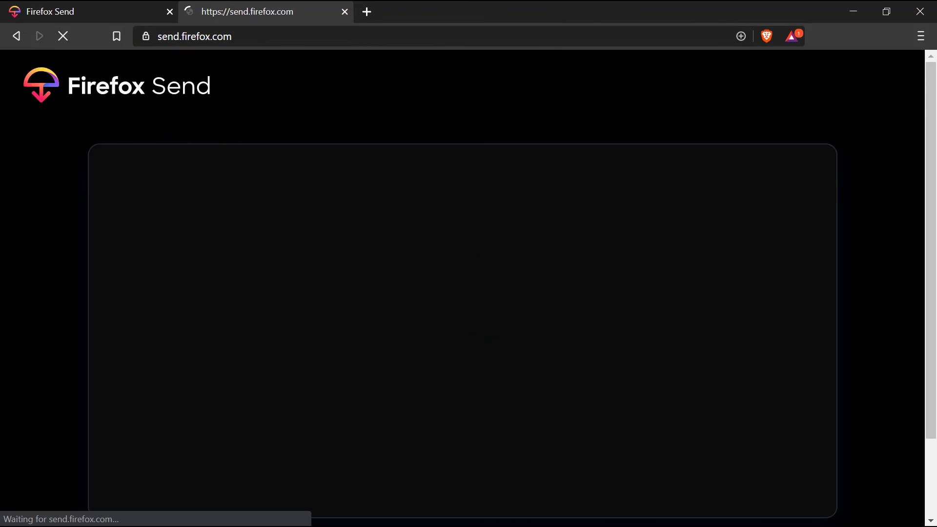
pyautogui.scroll(-3, 390, 337)
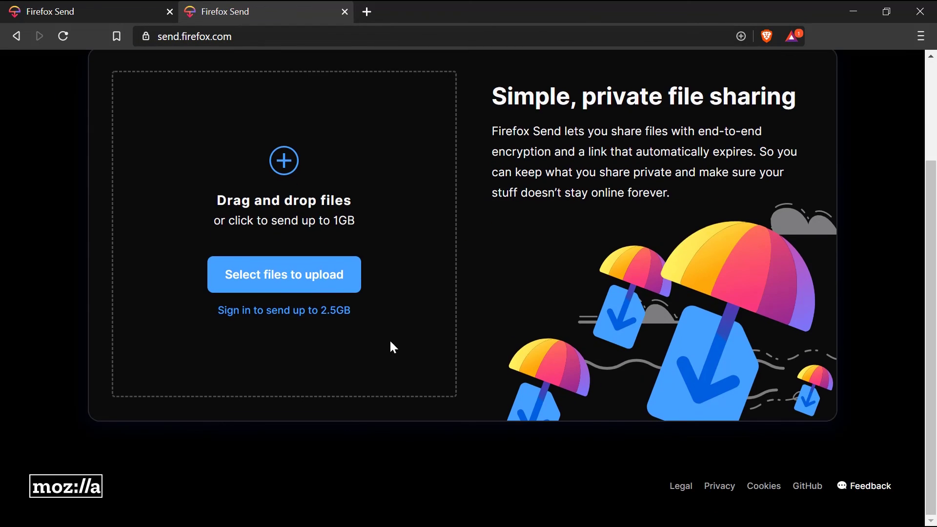